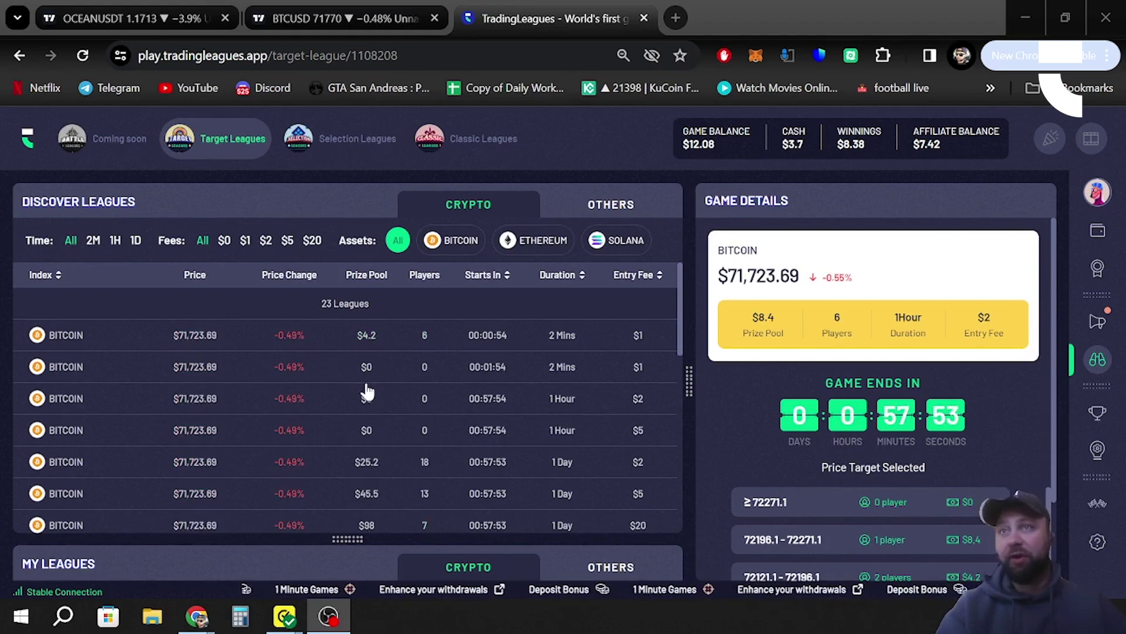
Step: Open the starting-soon $1 two-minute Bitcoin league and scroll through its price targets
{"action": "left_click", "coordinate": [452, 341]}
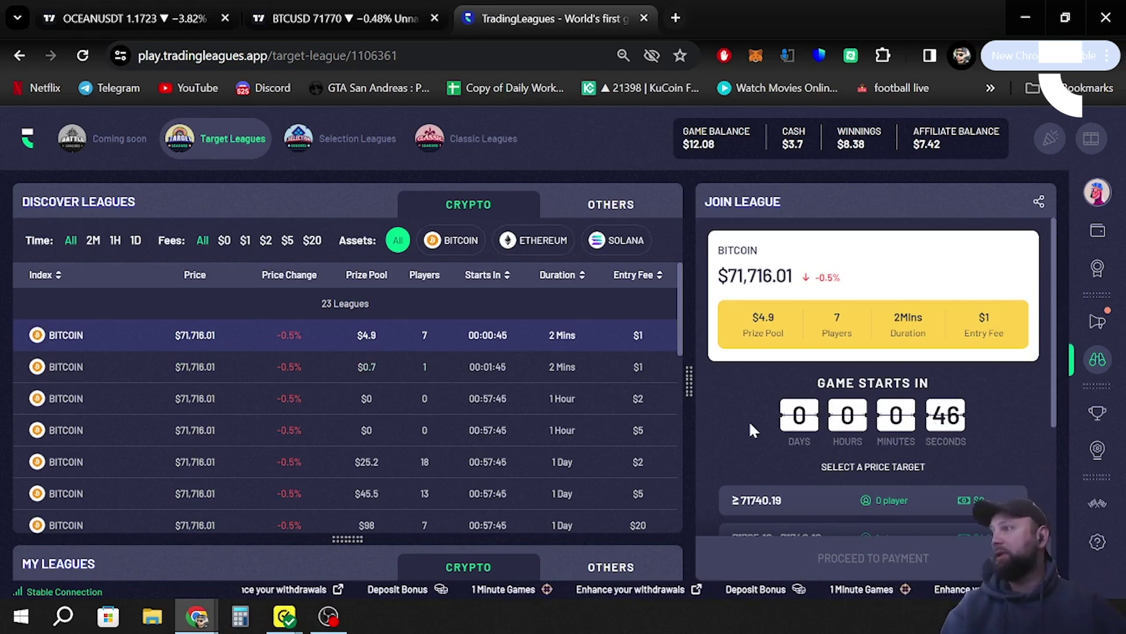
{"action": "scroll", "coordinate": [748, 420], "scroll_direction": "down", "scroll_amount": 1}
{"action": "scroll", "coordinate": [749, 420], "scroll_direction": "down", "scroll_amount": 1}
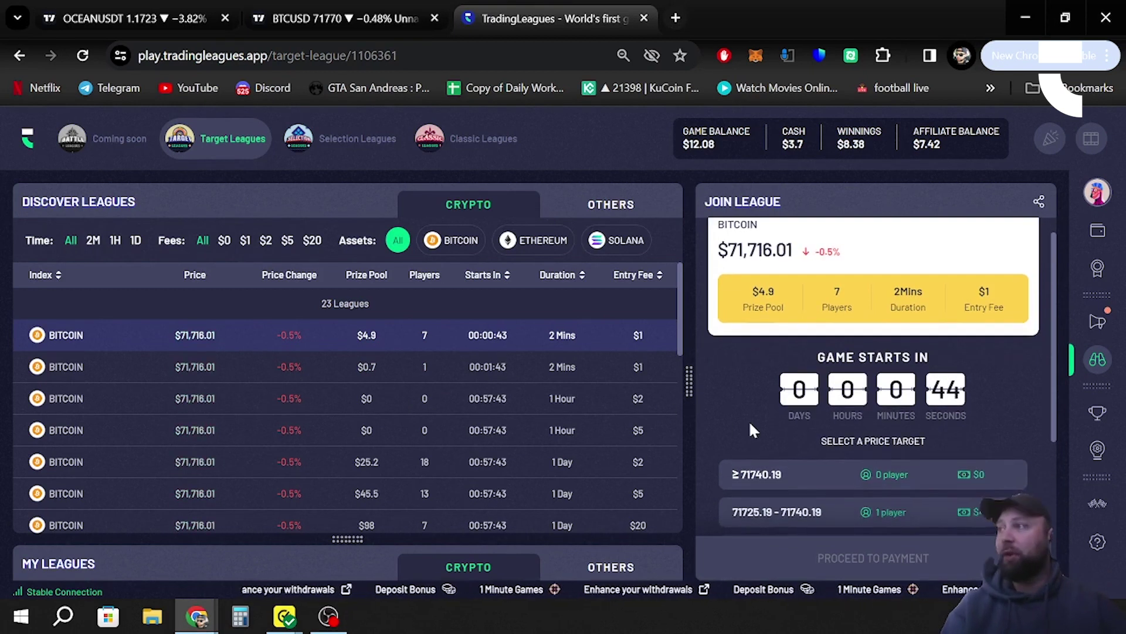
{"action": "scroll", "coordinate": [749, 424], "scroll_direction": "down", "scroll_amount": 1}
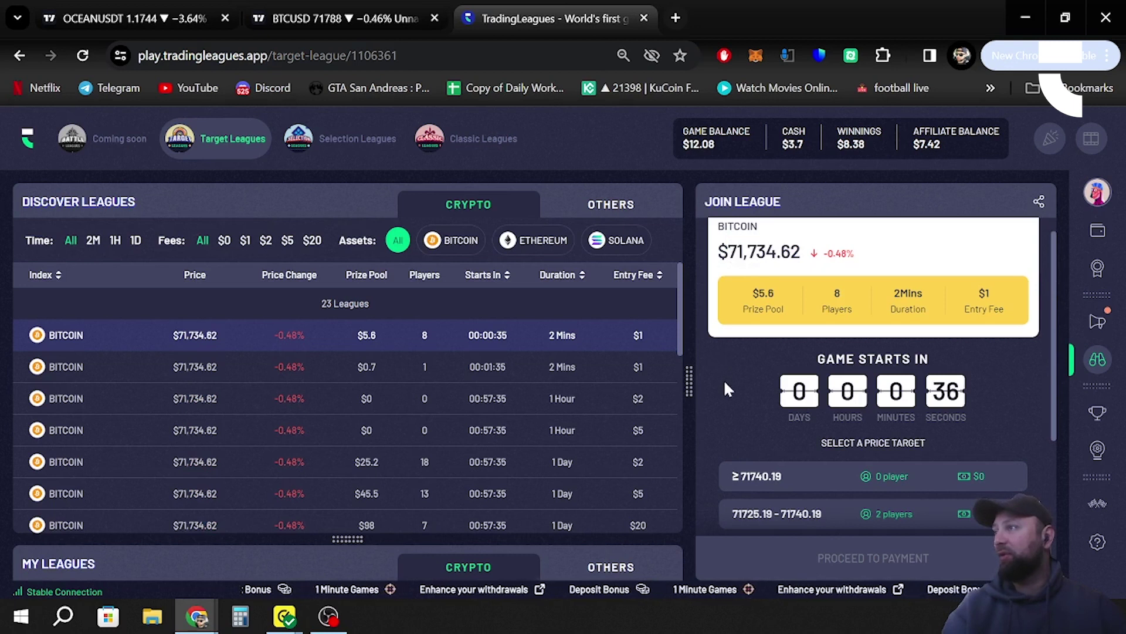
{"action": "scroll", "coordinate": [723, 379], "scroll_direction": "down", "scroll_amount": 2}
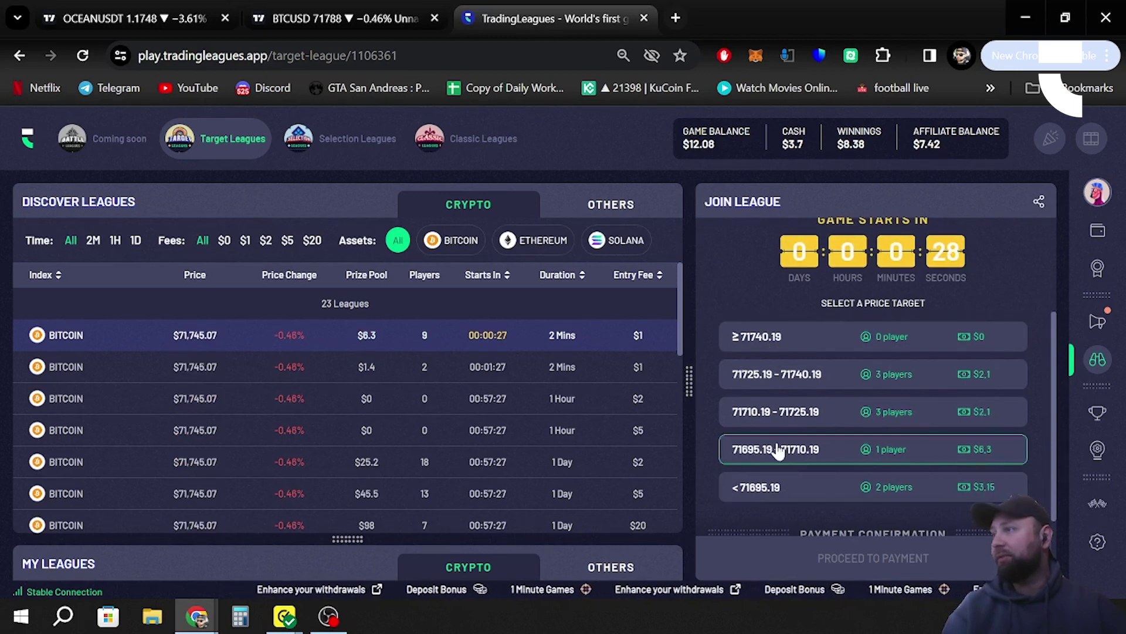
{"action": "scroll", "coordinate": [775, 446], "scroll_direction": "down", "scroll_amount": 3}
{"action": "scroll", "coordinate": [776, 440], "scroll_direction": "up", "scroll_amount": 5}
{"action": "scroll", "coordinate": [776, 440], "scroll_direction": "down", "scroll_amount": 1}
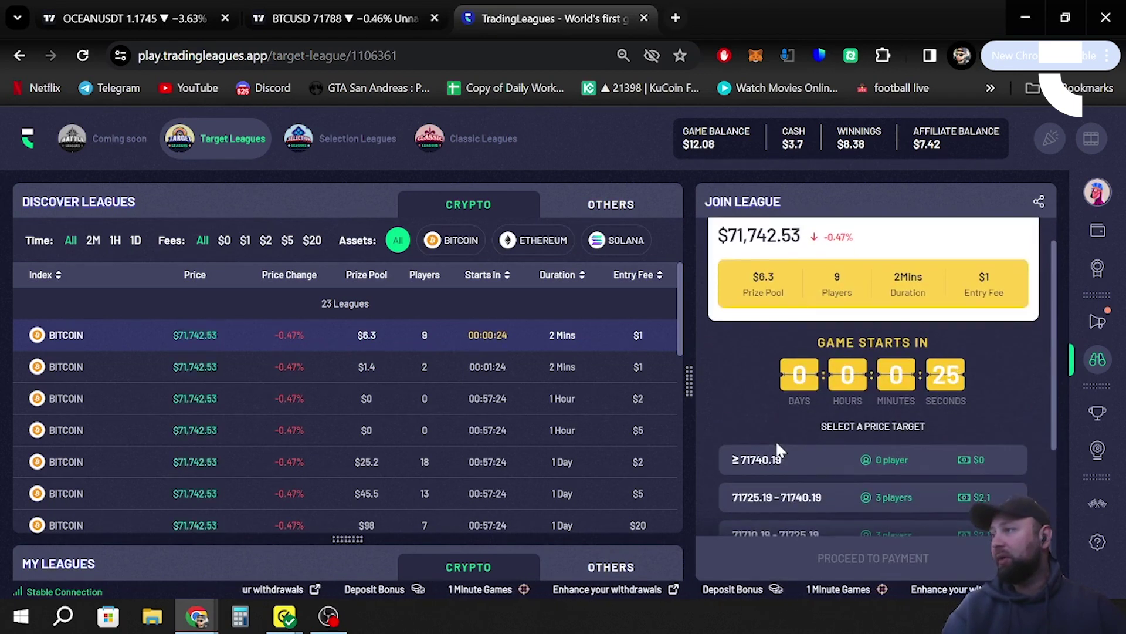
Step: Pick the ≥71740.19 price target and pay the $1 fee to join the contest
{"action": "left_click", "coordinate": [773, 466]}
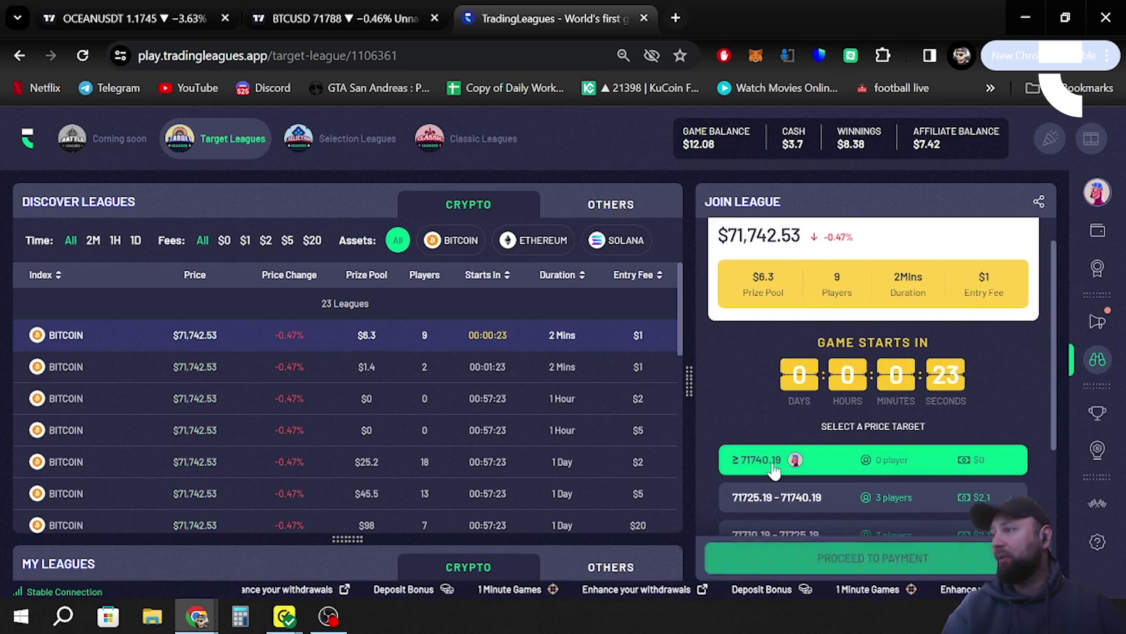
{"action": "left_click", "coordinate": [768, 562]}
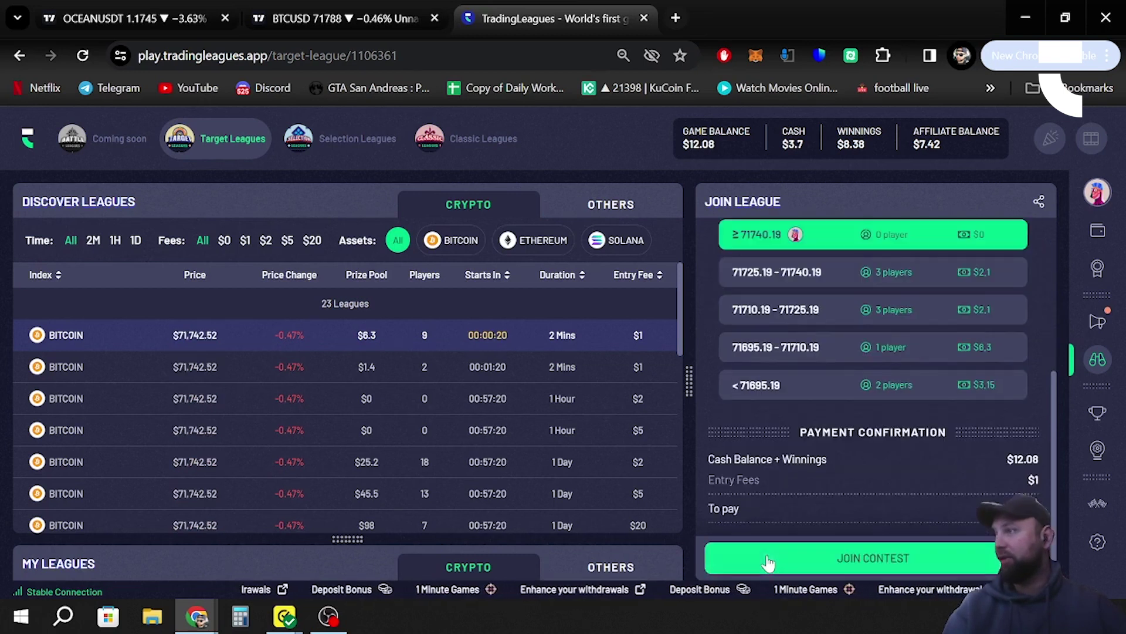
{"action": "left_click", "coordinate": [769, 562]}
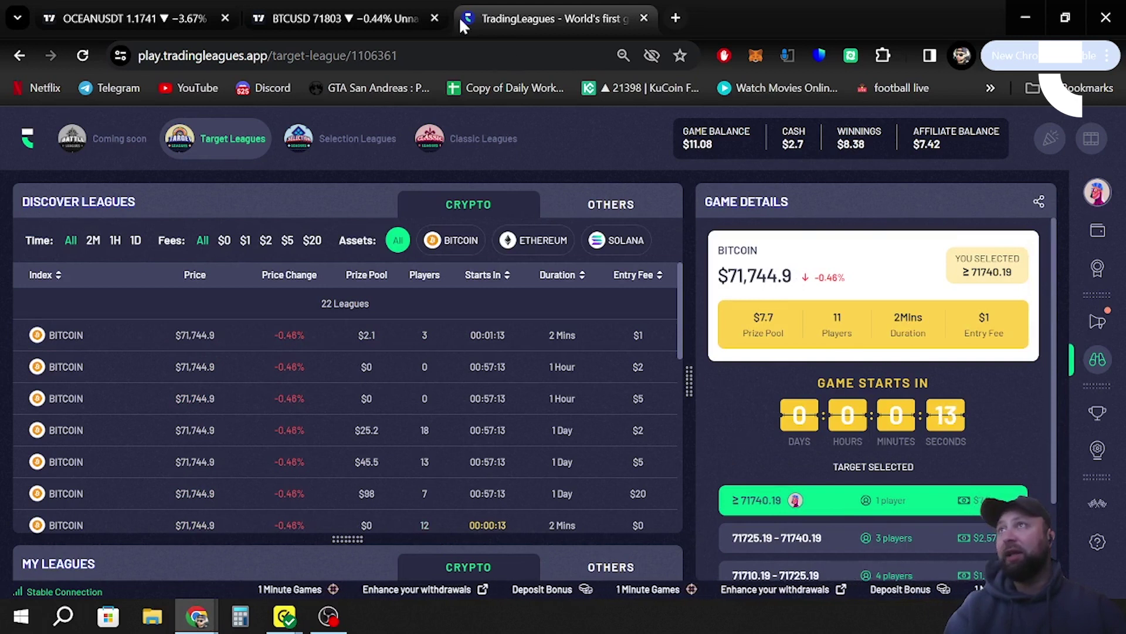
Step: Put the BTCUSD chart on 5-minute candles with an auto-fitted price scale, then return to TradingLeagues
{"action": "left_click", "coordinate": [358, 15]}
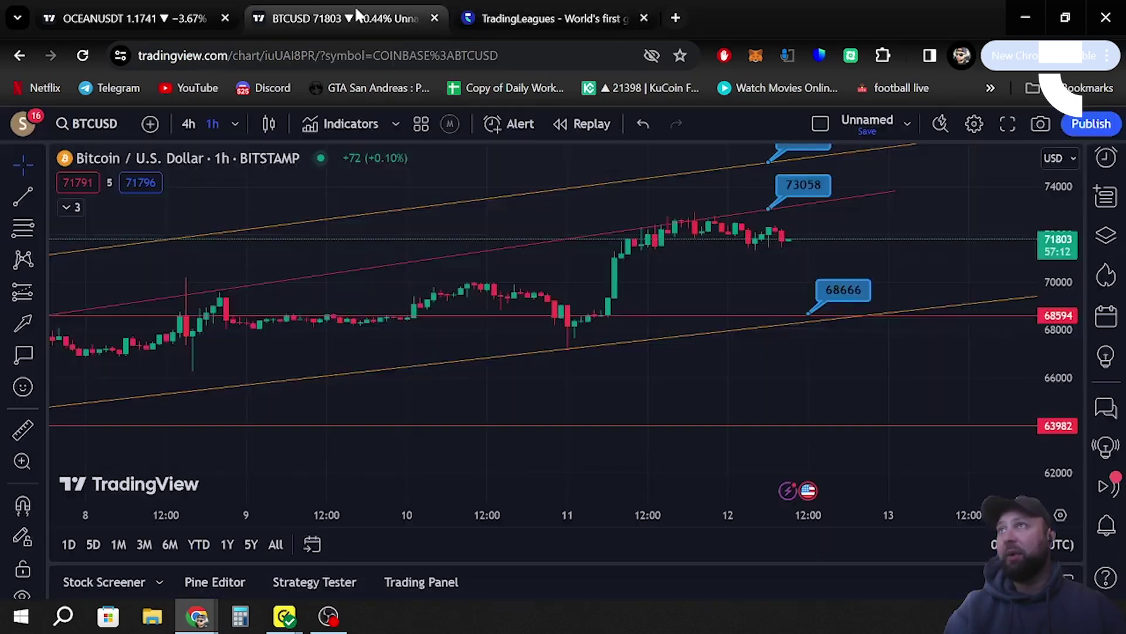
{"action": "left_click", "coordinate": [232, 132]}
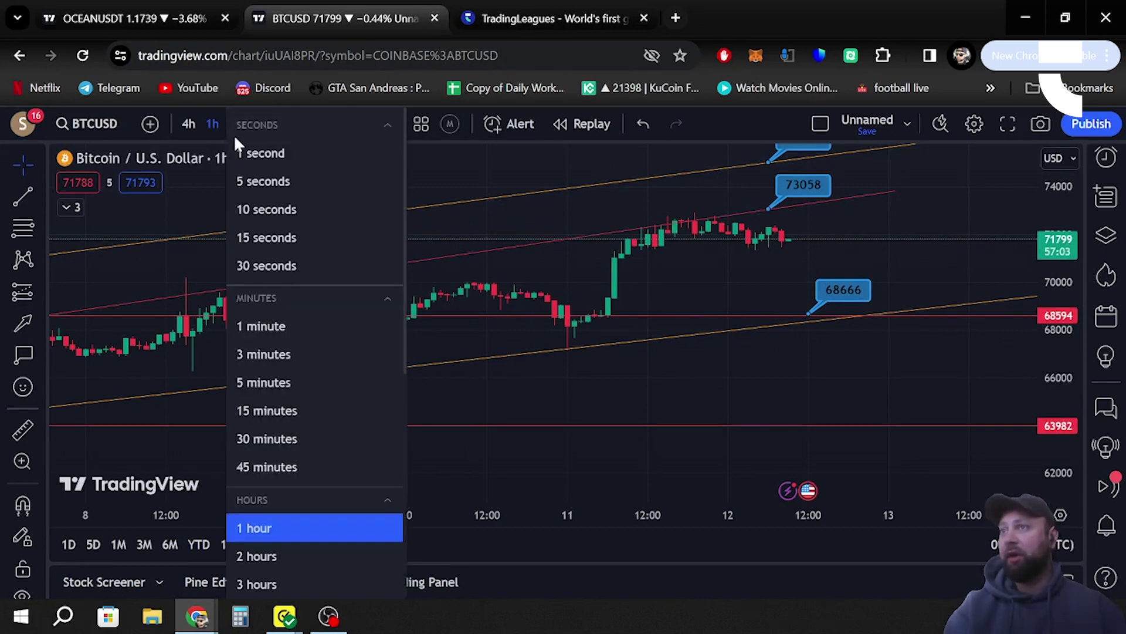
{"action": "left_click", "coordinate": [265, 382]}
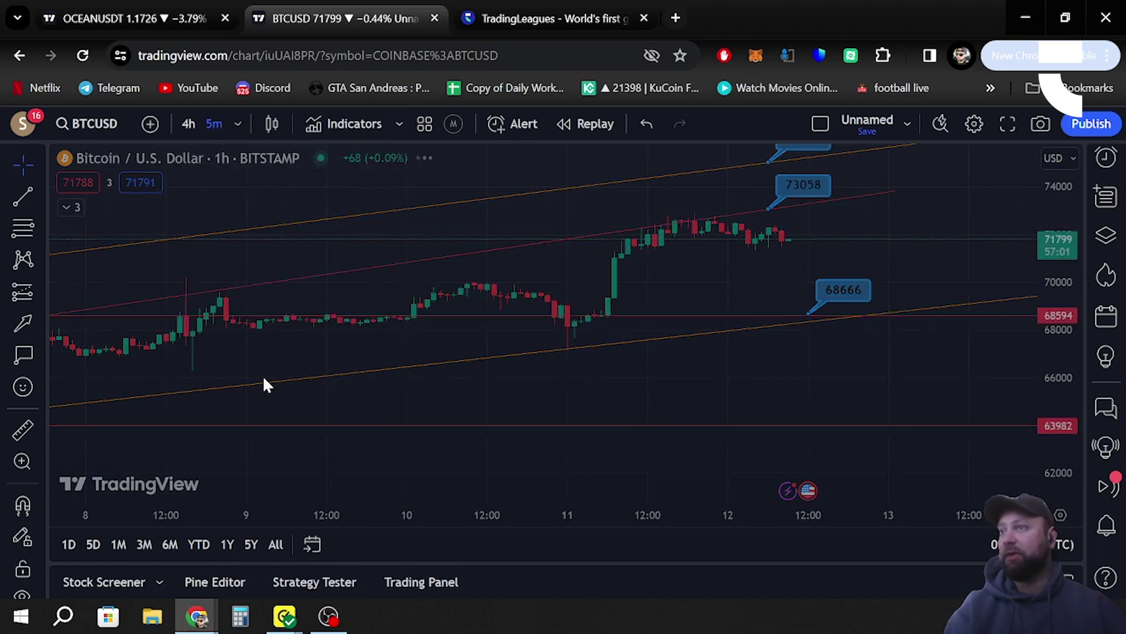
{"action": "double_click", "coordinate": [1073, 365]}
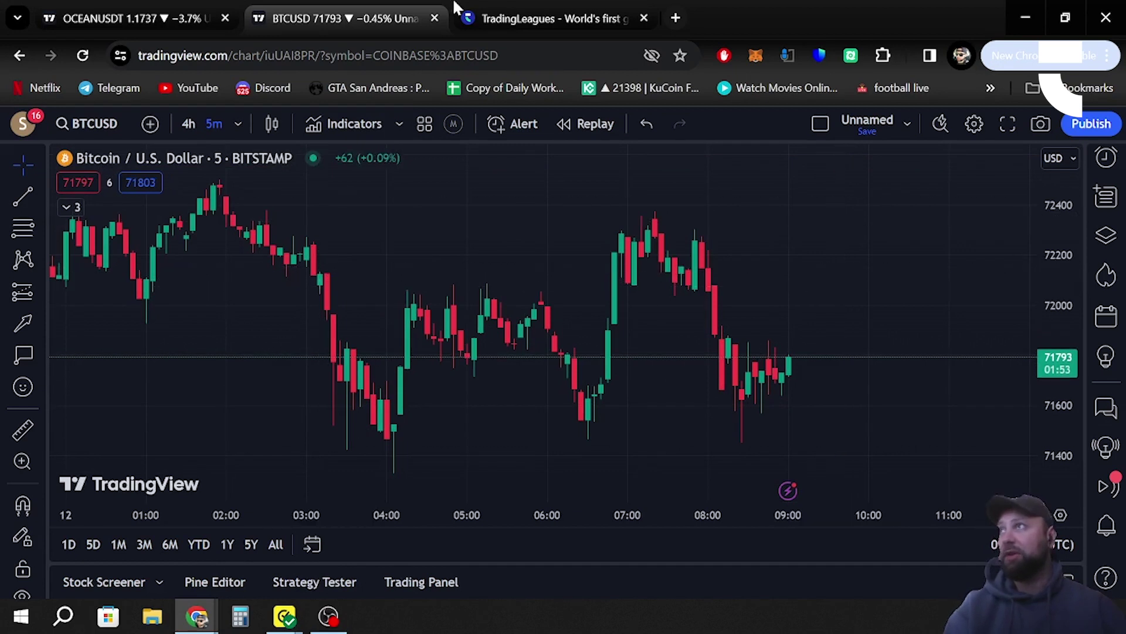
{"action": "left_click", "coordinate": [509, 21]}
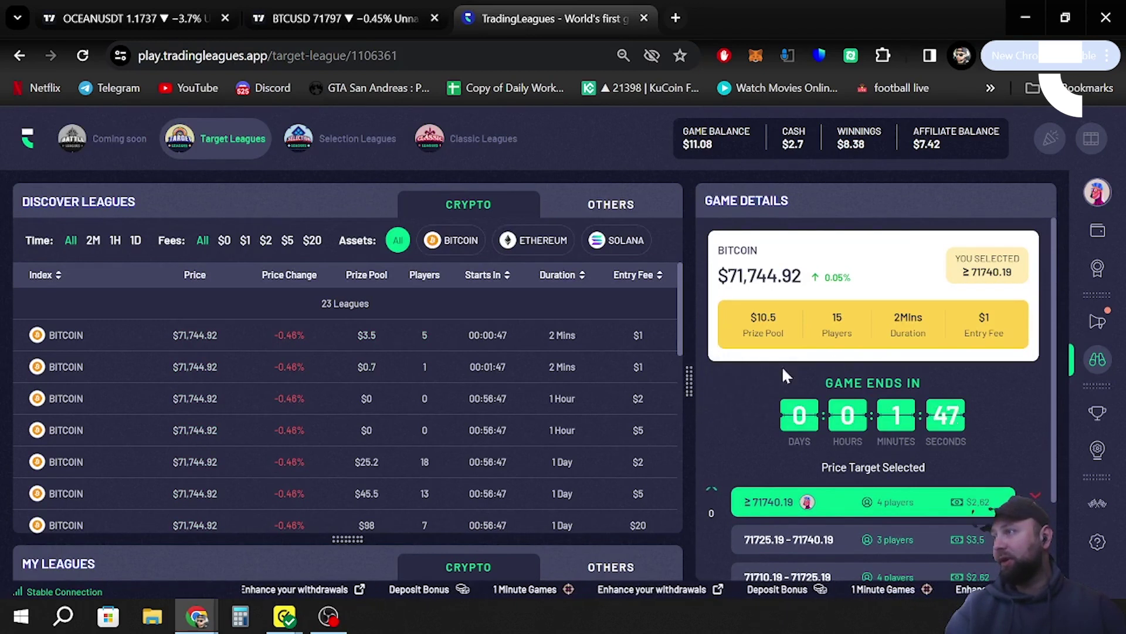
{"action": "scroll", "coordinate": [760, 418], "scroll_direction": "down", "scroll_amount": 2}
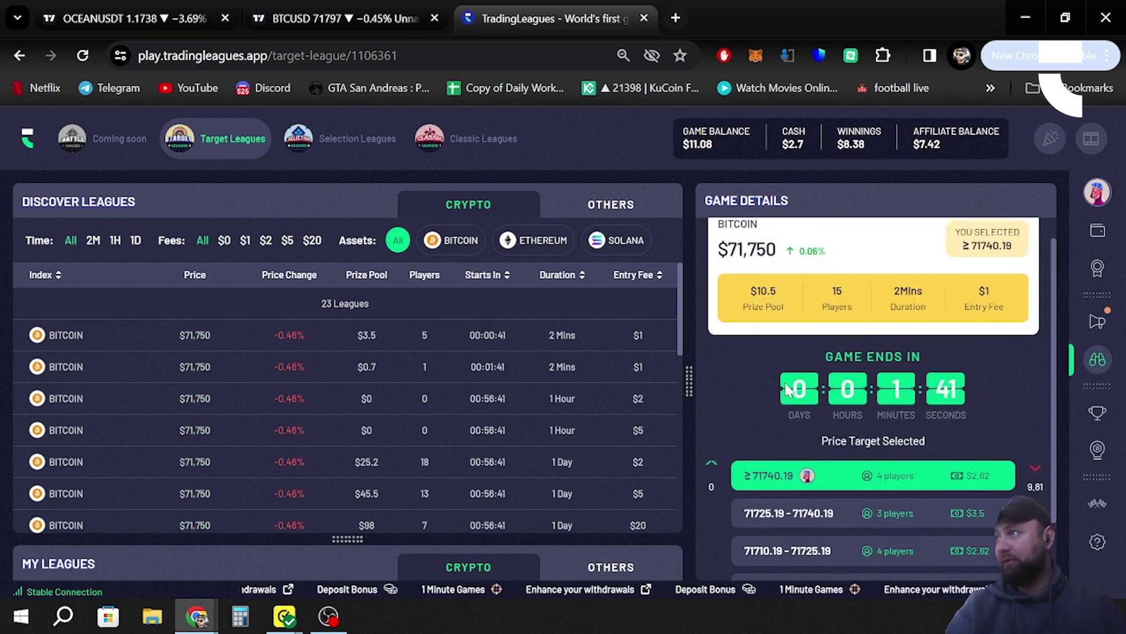
{"action": "scroll", "coordinate": [787, 391], "scroll_direction": "down", "scroll_amount": 1}
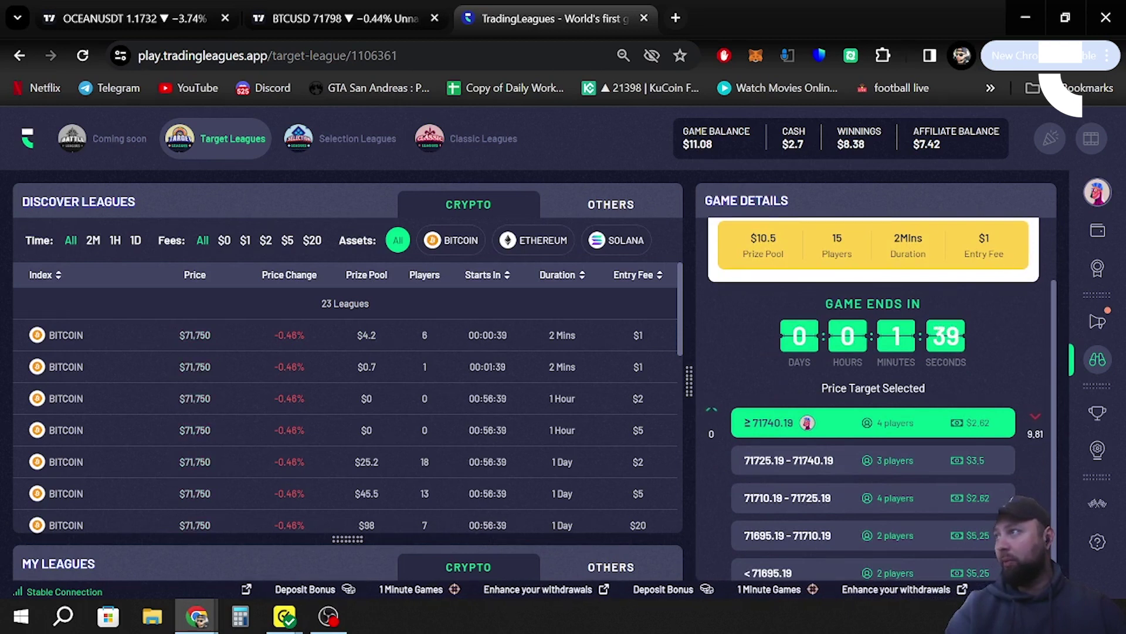
{"action": "left_click_drag", "start_coordinate": [995, 254], "coordinate": [969, 253]}
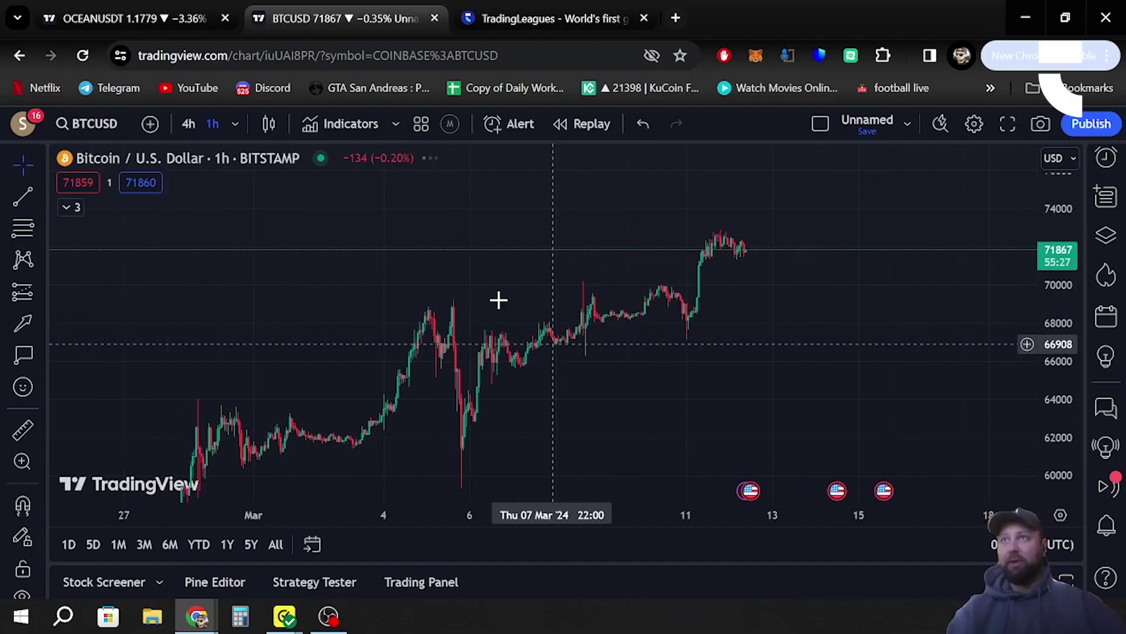
Step: Switch BTCUSD to 4-hour candles, compress the price scale and pan toward lower prices
{"action": "left_click", "coordinate": [187, 123]}
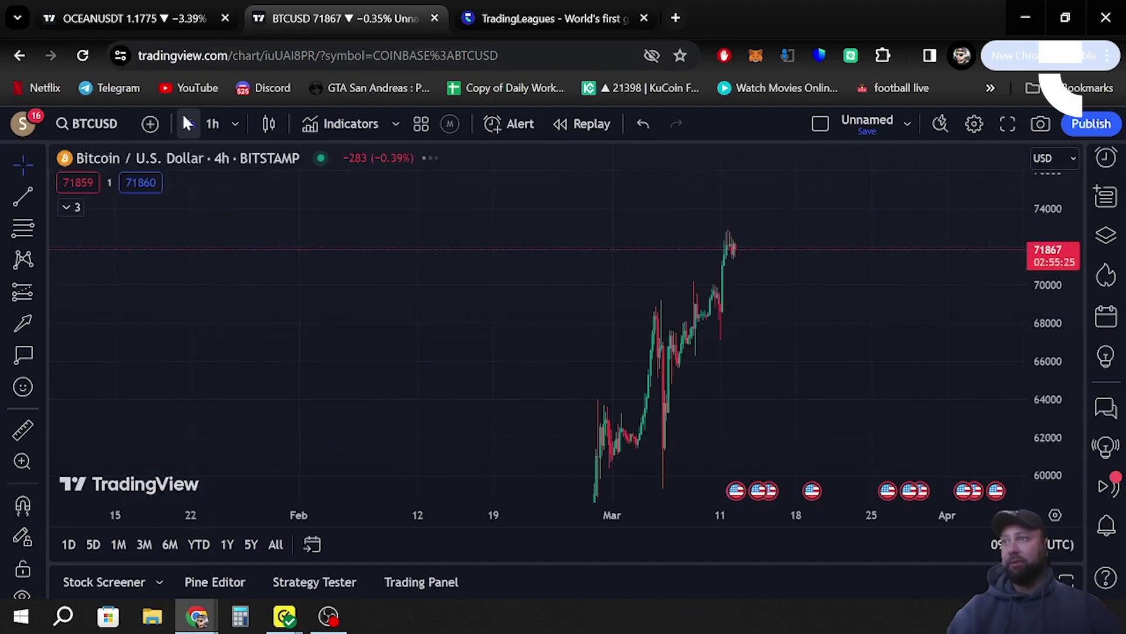
{"action": "left_click_drag", "start_coordinate": [1036, 293], "coordinate": [1033, 418]}
{"action": "left_click_drag", "start_coordinate": [860, 389], "coordinate": [864, 339]}
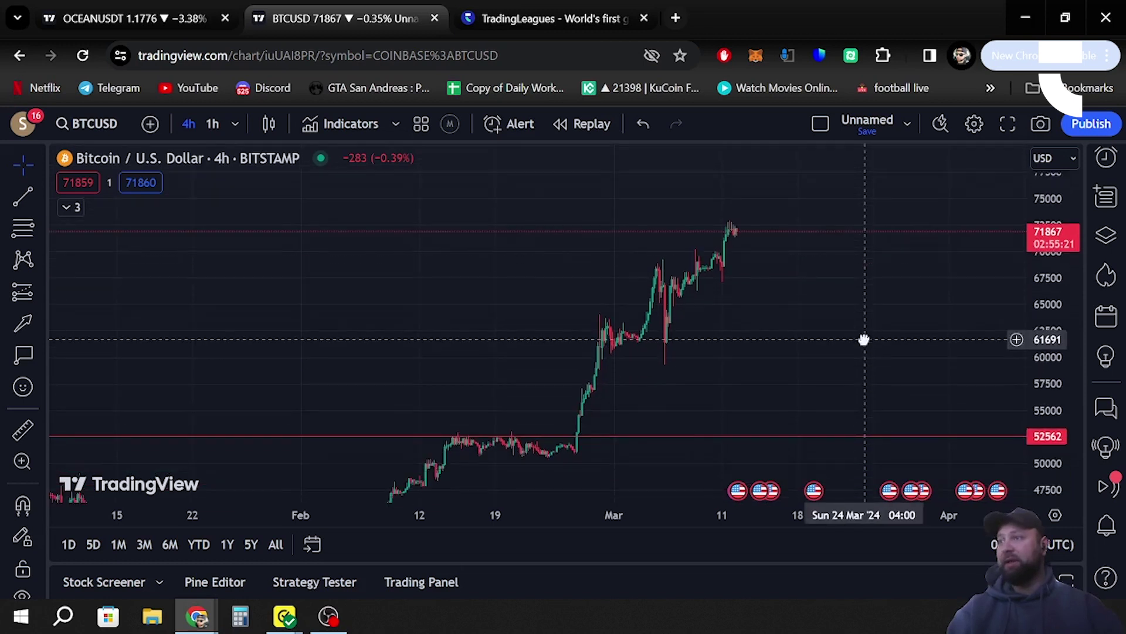
Step: Delete the horizontal line at 52562, widen the view to the earlier lows, and return to TradingLeagues
{"action": "left_click", "coordinate": [914, 437]}
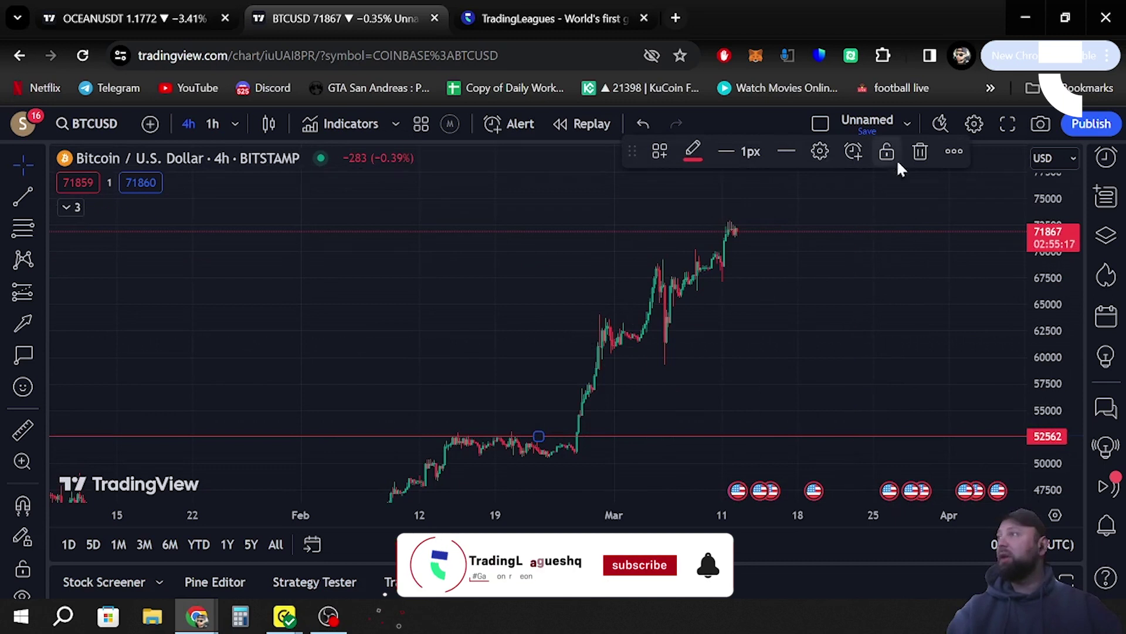
{"action": "left_click", "coordinate": [919, 153]}
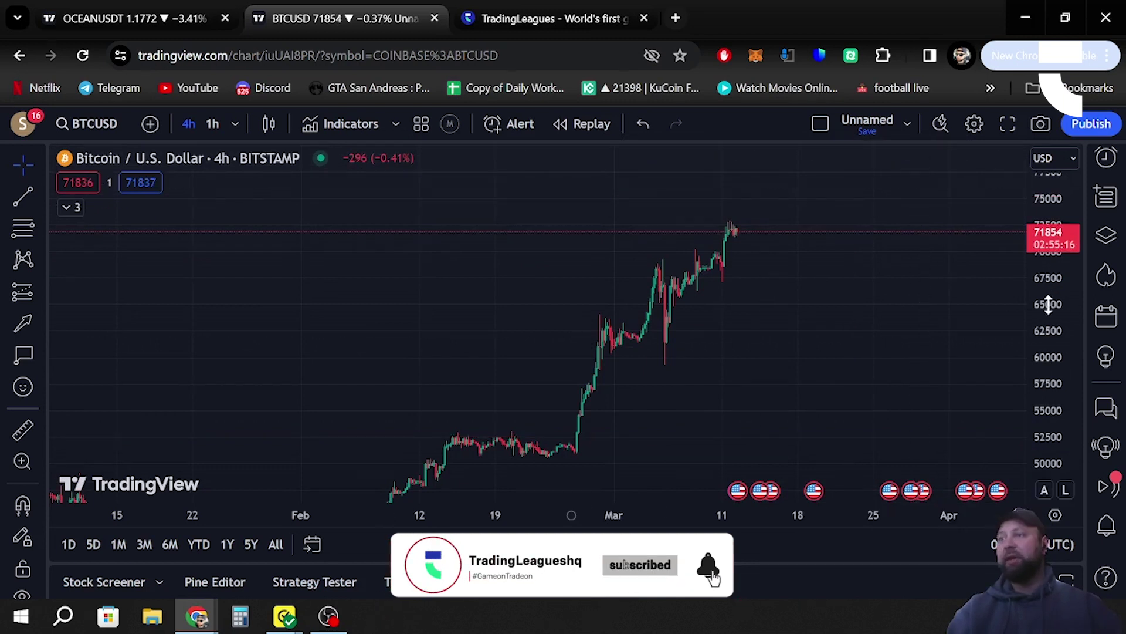
{"action": "left_click_drag", "start_coordinate": [1049, 304], "coordinate": [1048, 340]}
{"action": "left_click_drag", "start_coordinate": [870, 377], "coordinate": [877, 329]}
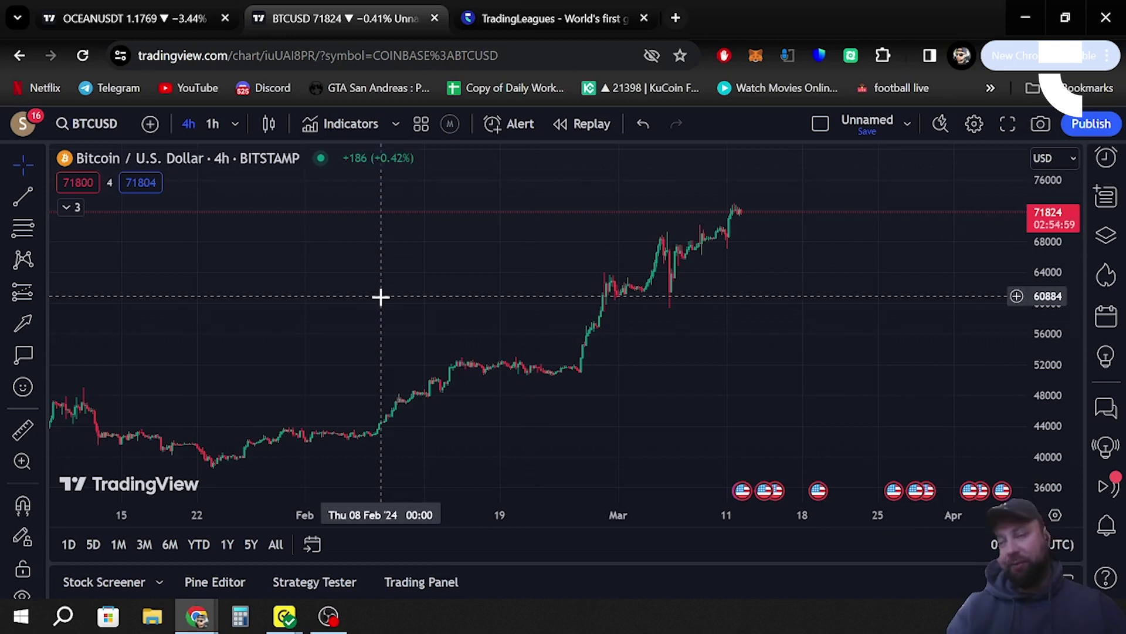
{"action": "left_click", "coordinate": [499, 21]}
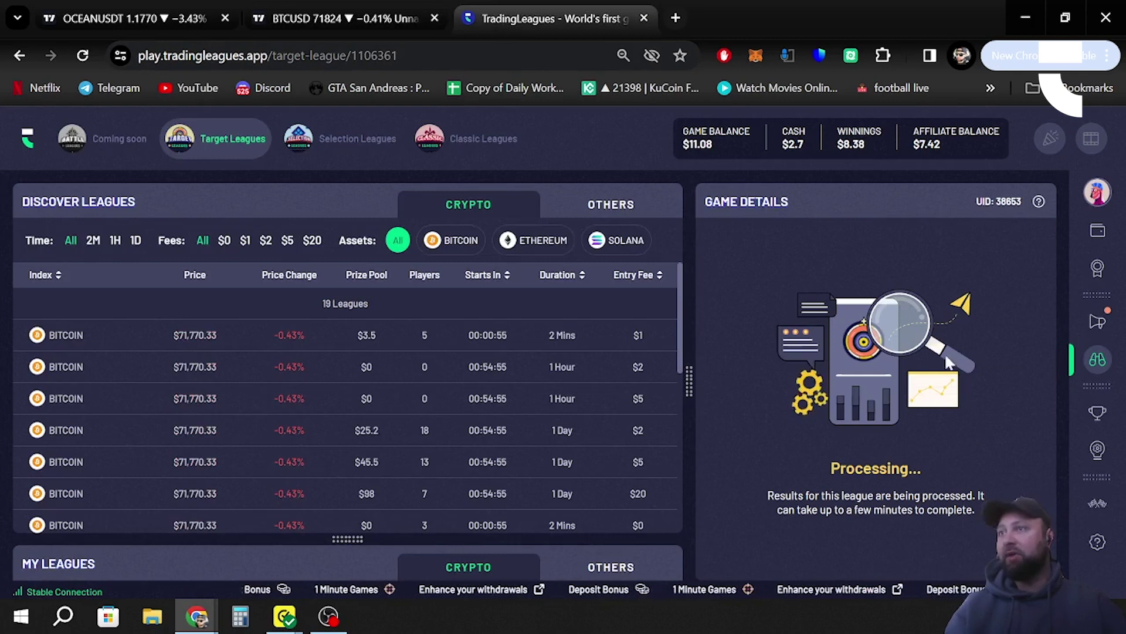
Step: Bring the BTCUSD 4-hour chart back and pick the Trend Line tool
{"action": "left_click", "coordinate": [364, 19]}
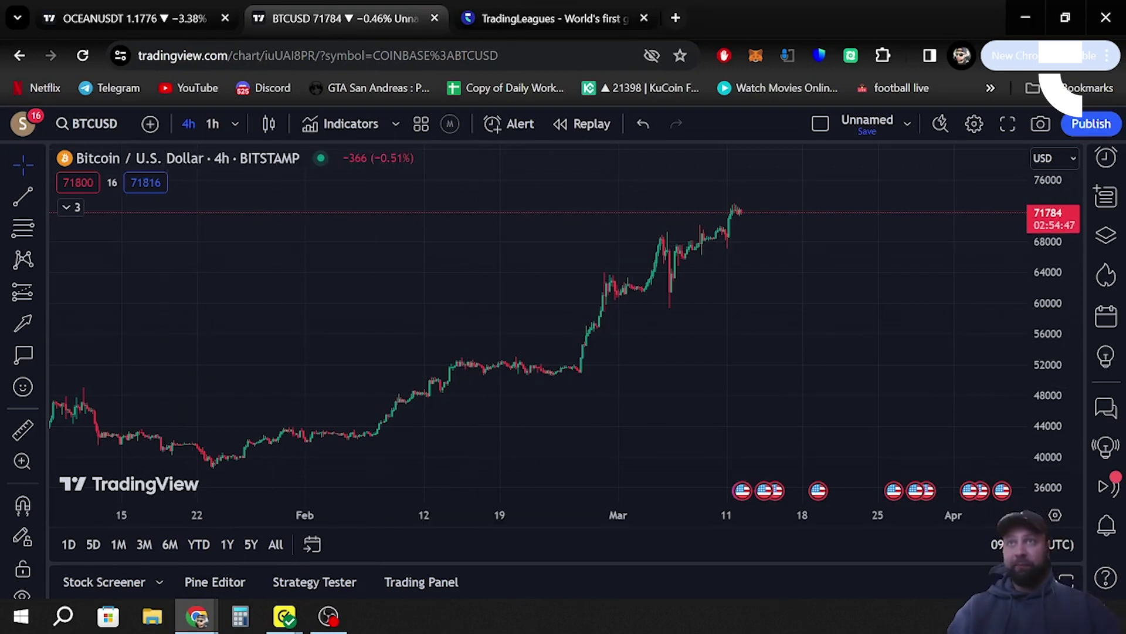
{"action": "left_click", "coordinate": [19, 202]}
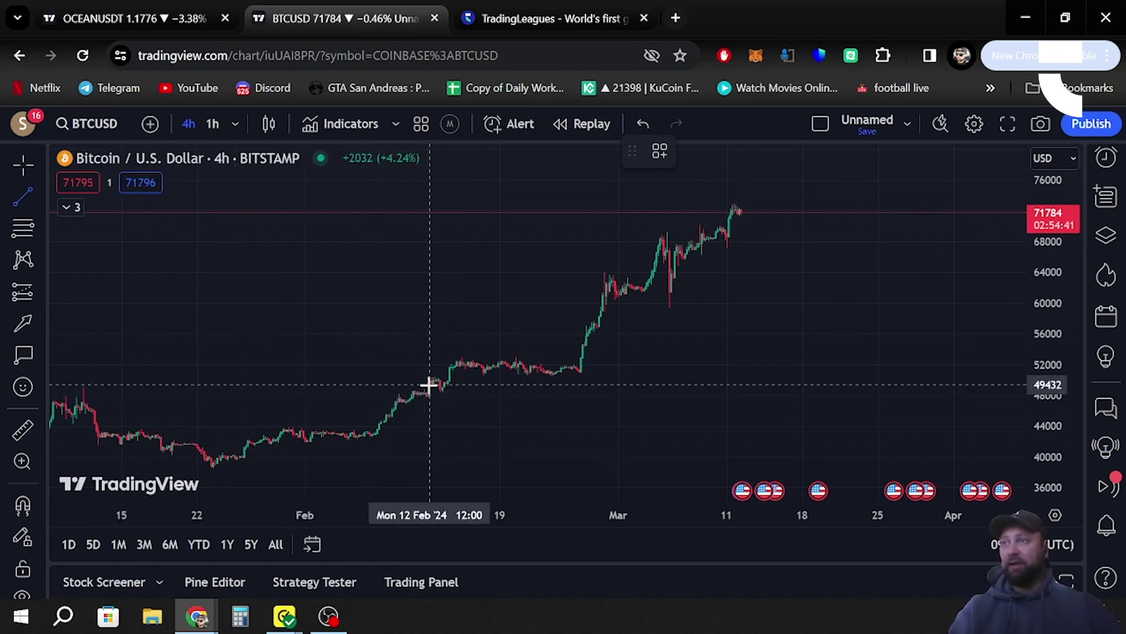
Step: Draw a trendline from the early-February low up across the rally's highs, adjusting its start point
{"action": "left_click", "coordinate": [378, 404]}
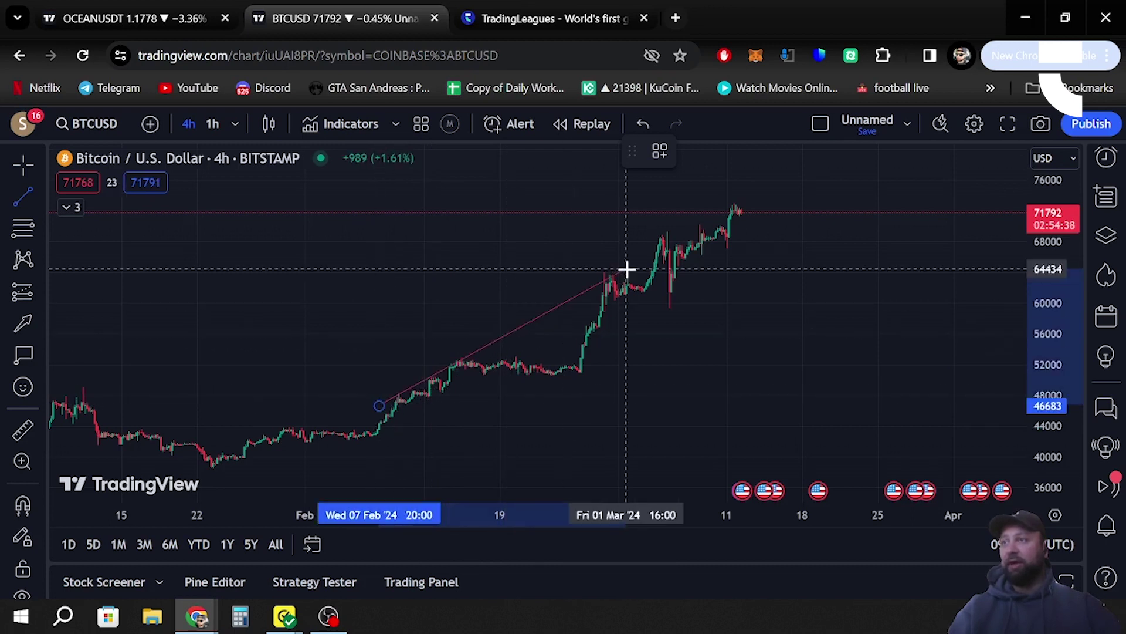
{"action": "left_click", "coordinate": [794, 160]}
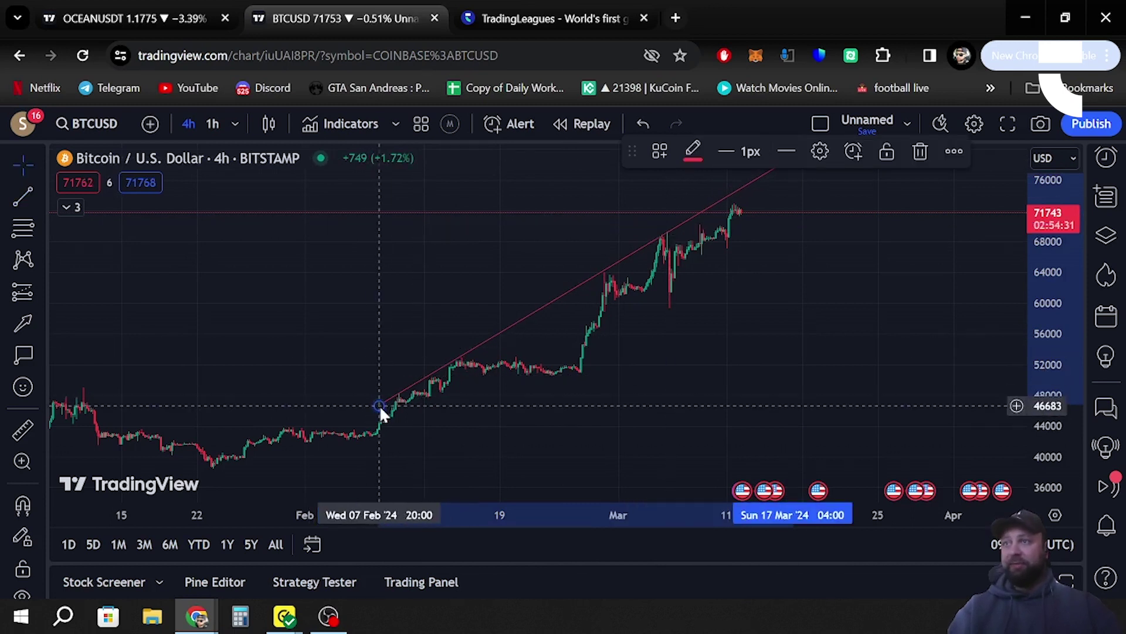
{"action": "left_click_drag", "start_coordinate": [378, 407], "coordinate": [374, 404]}
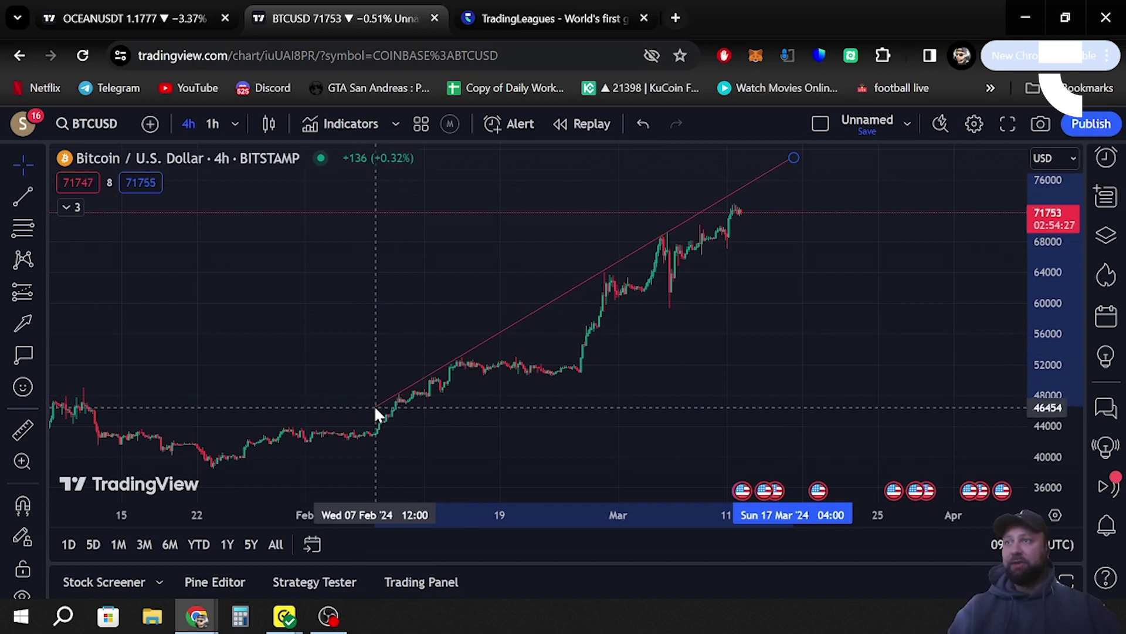
{"action": "left_click_drag", "start_coordinate": [375, 408], "coordinate": [374, 409]}
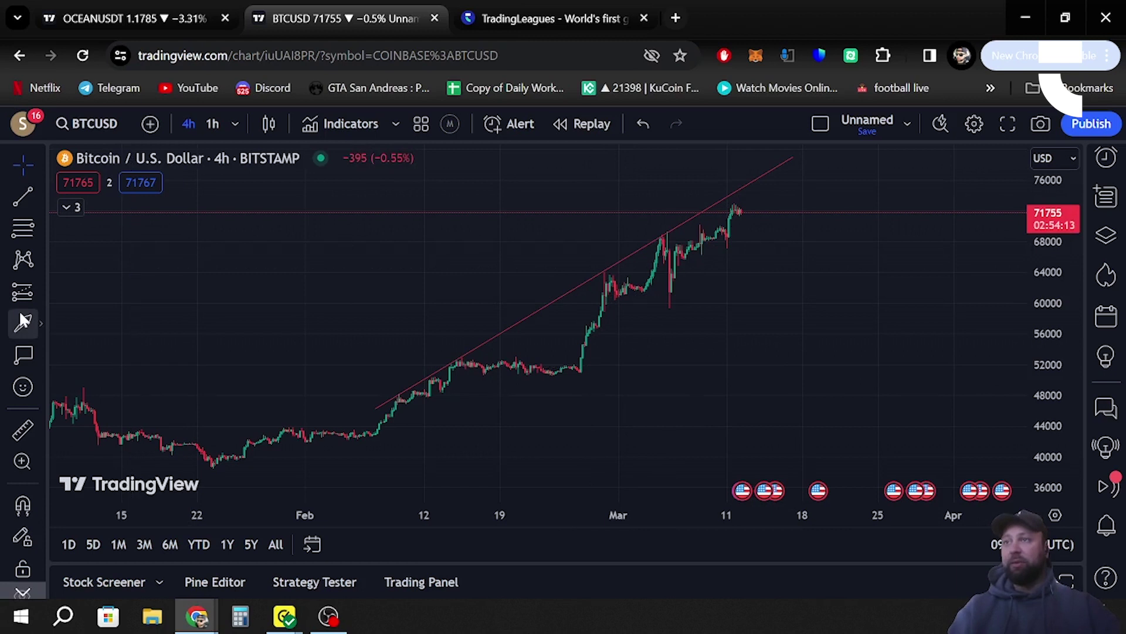
Step: Draw a second trendline from the Feb 7 low running under the rally's lows
{"action": "left_click", "coordinate": [22, 203]}
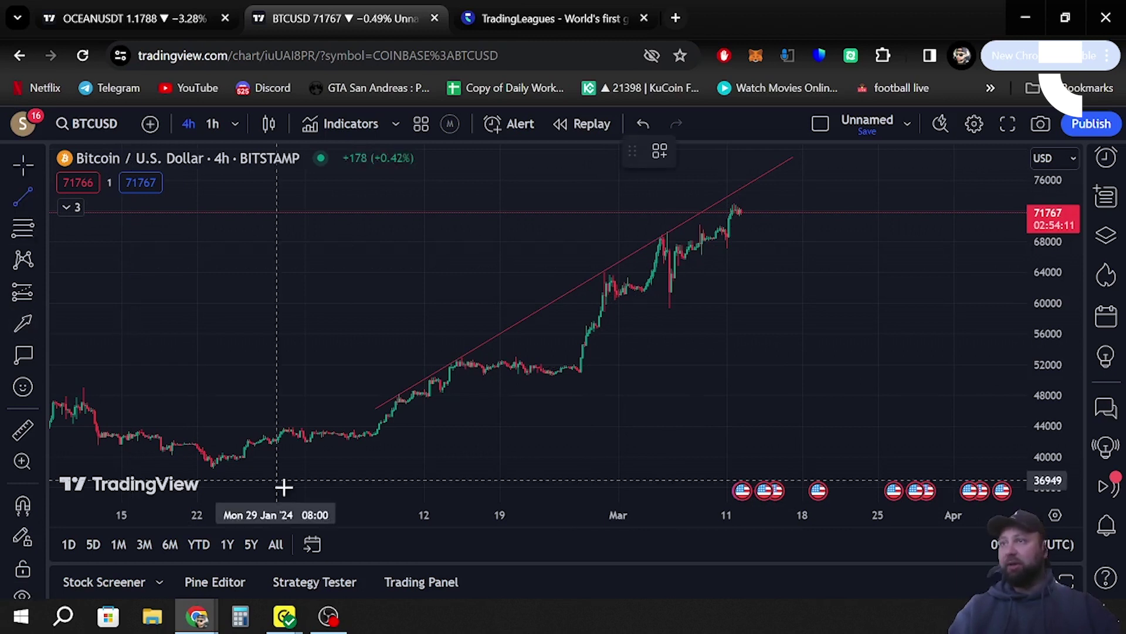
{"action": "left_click", "coordinate": [374, 435]}
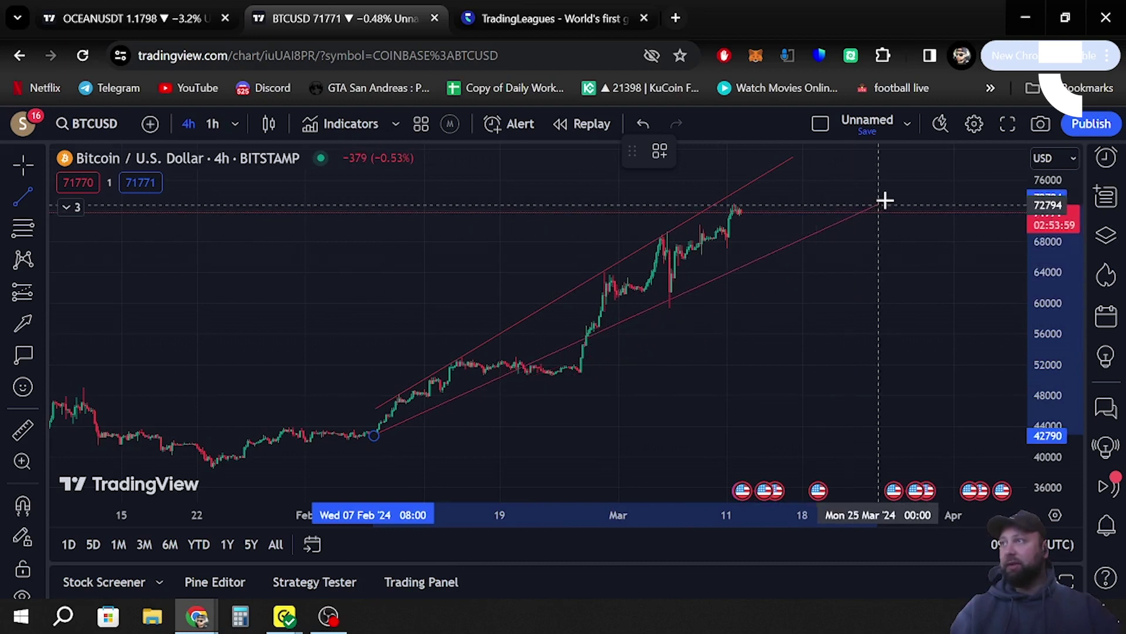
{"action": "left_click", "coordinate": [899, 188]}
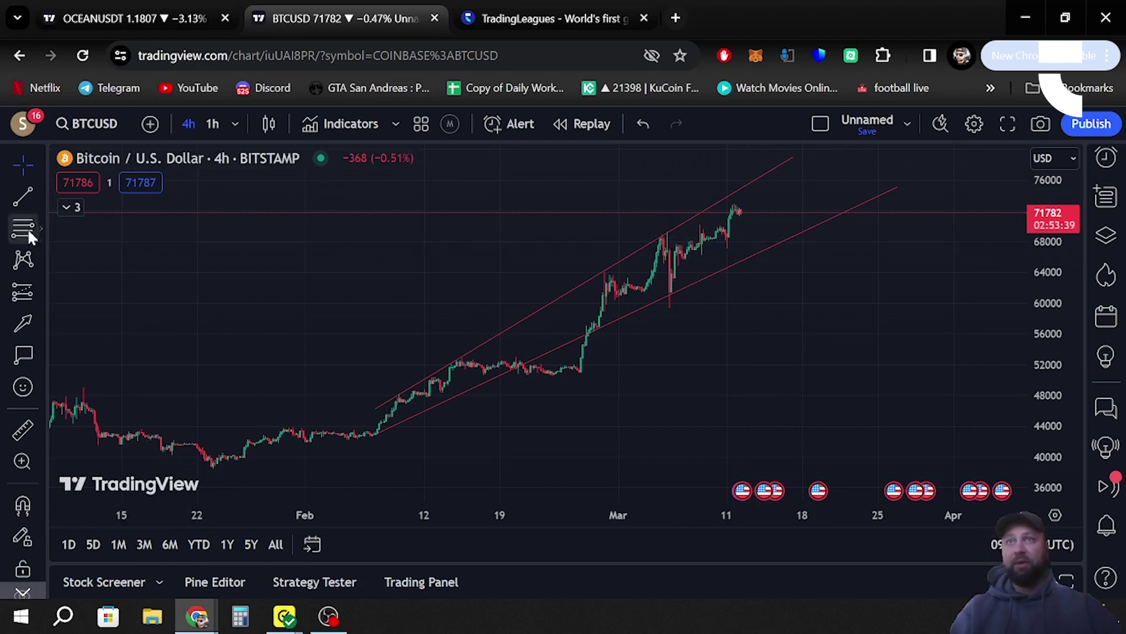
Step: Draw a third, flatter trendline from the Feb 7 low to about 64090 in late March
{"action": "left_click", "coordinate": [22, 203]}
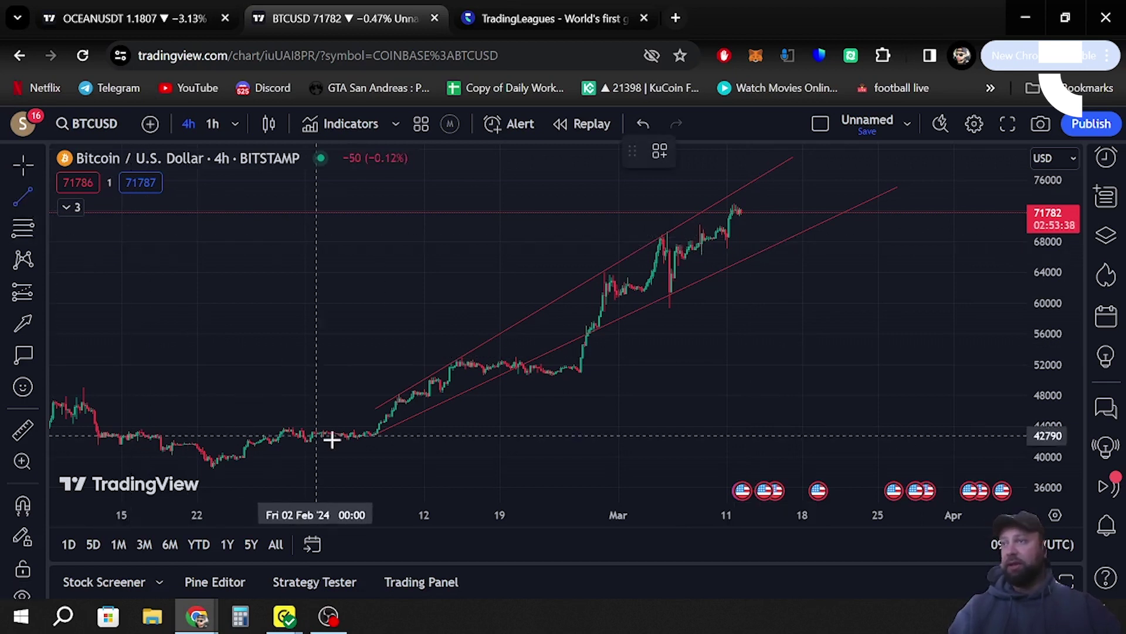
{"action": "left_click", "coordinate": [373, 436]}
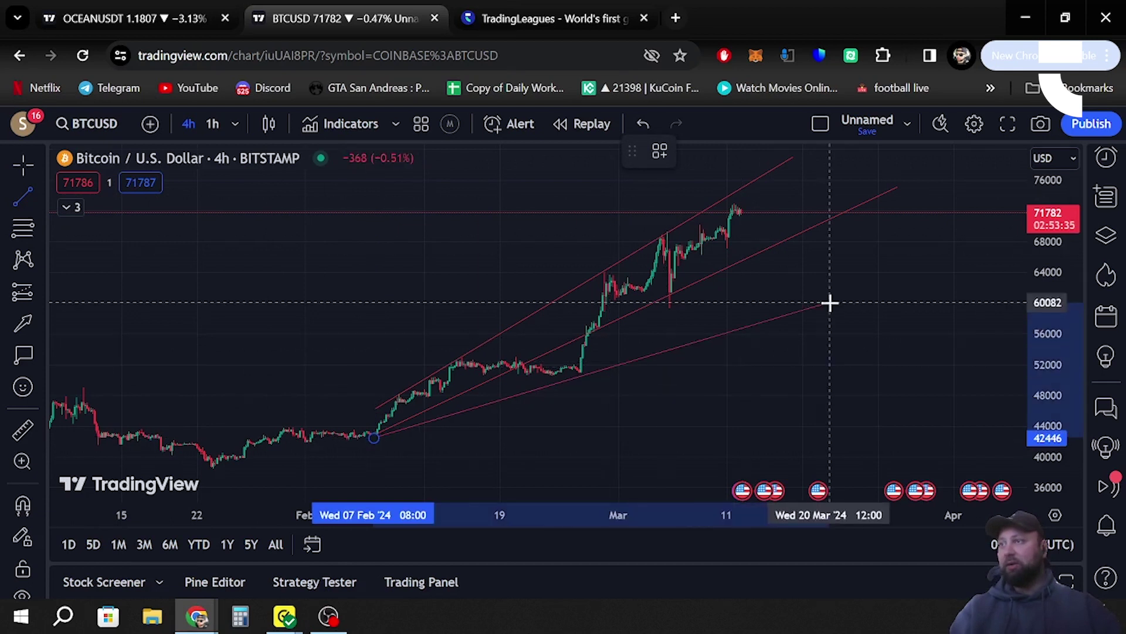
{"action": "left_click", "coordinate": [907, 272]}
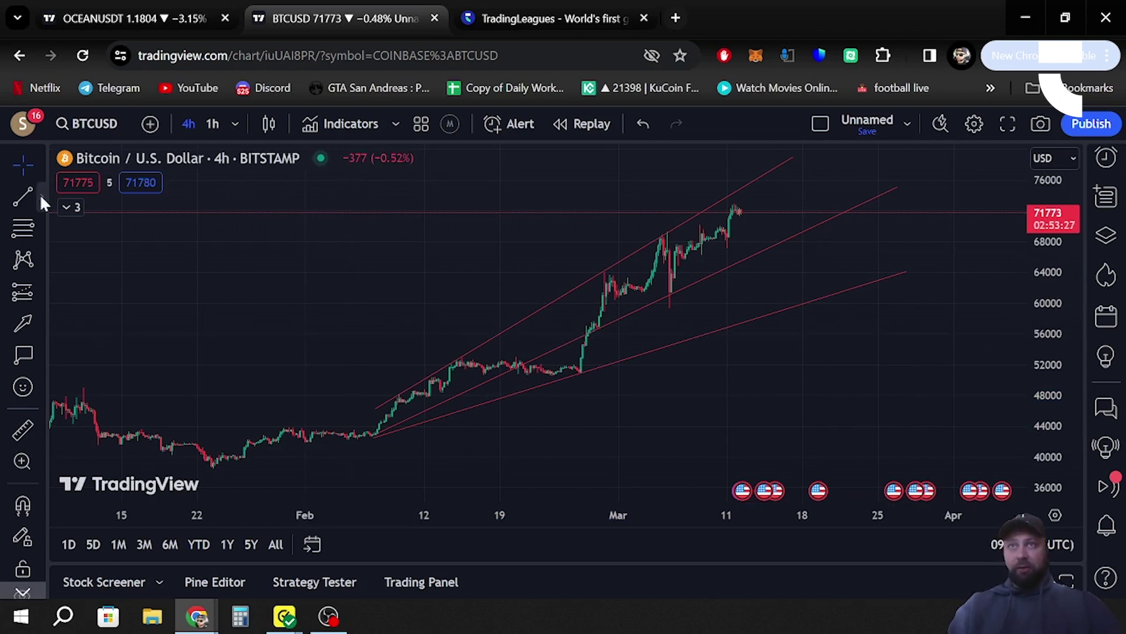
Step: Place a horizontal line at 52409 using the Horizontal Line tool
{"action": "left_click", "coordinate": [39, 194]}
{"action": "left_click", "coordinate": [106, 343]}
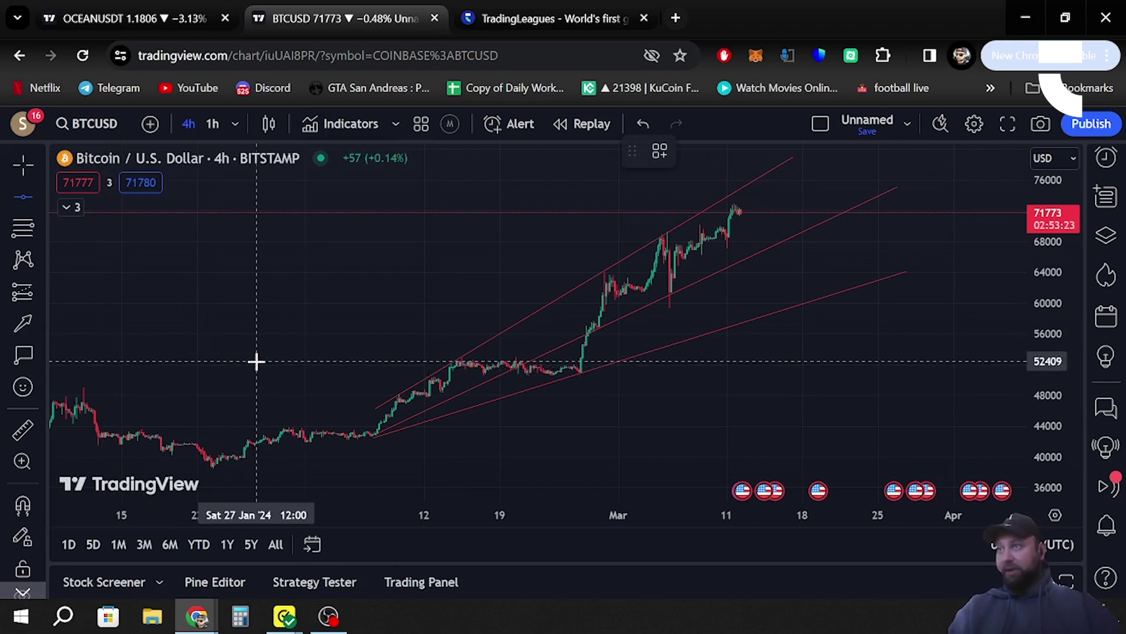
{"action": "left_click", "coordinate": [256, 361]}
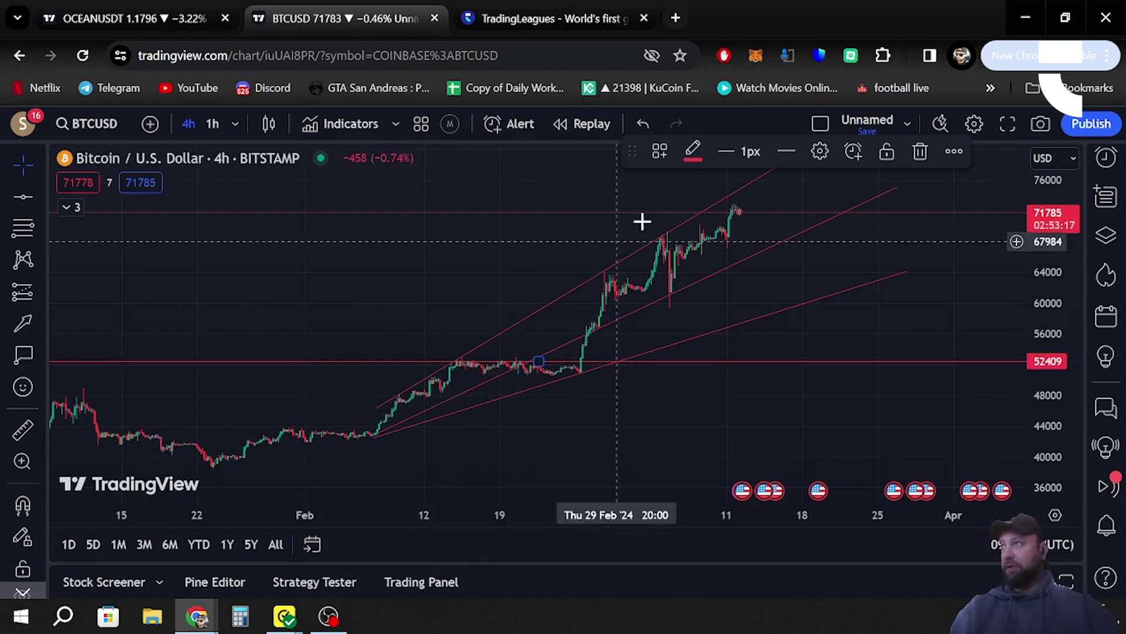
Step: Make the 52409 horizontal level yellow
{"action": "left_click", "coordinate": [693, 151]}
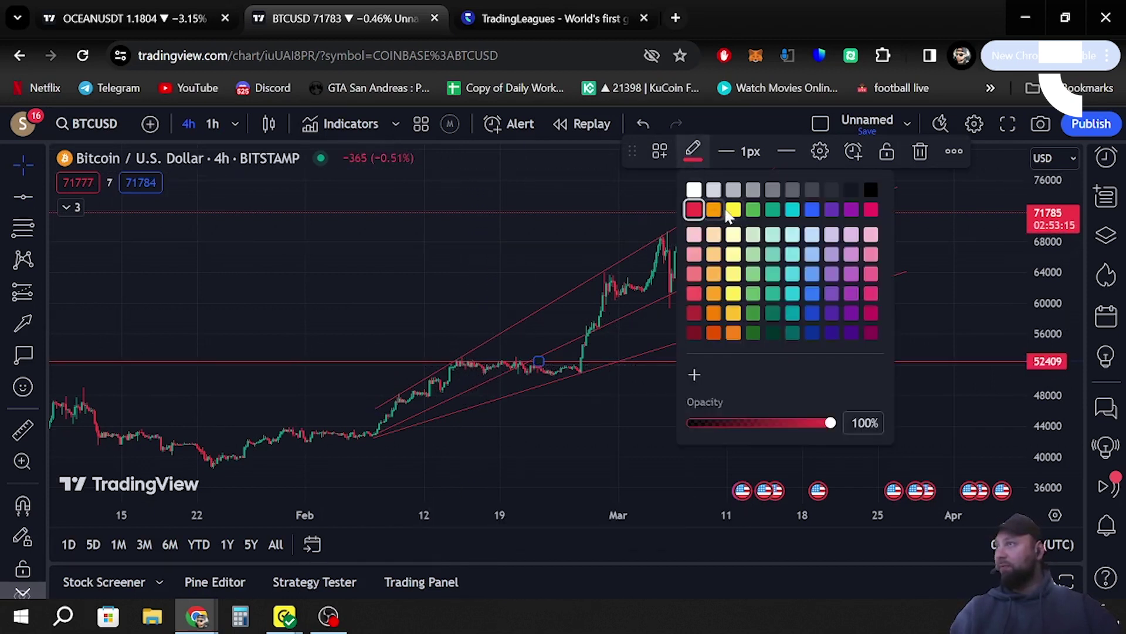
{"action": "left_click", "coordinate": [734, 210]}
{"action": "left_click", "coordinate": [428, 271]}
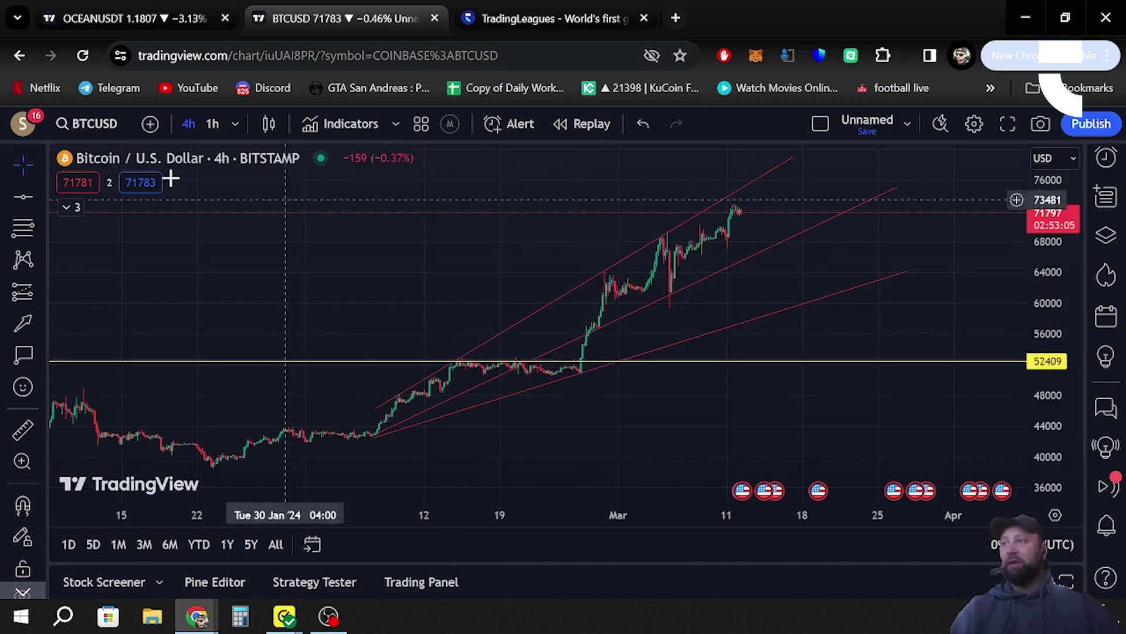
Step: Add a second yellow horizontal level and drag it to about 68442 at the early-March peak
{"action": "left_click", "coordinate": [23, 198]}
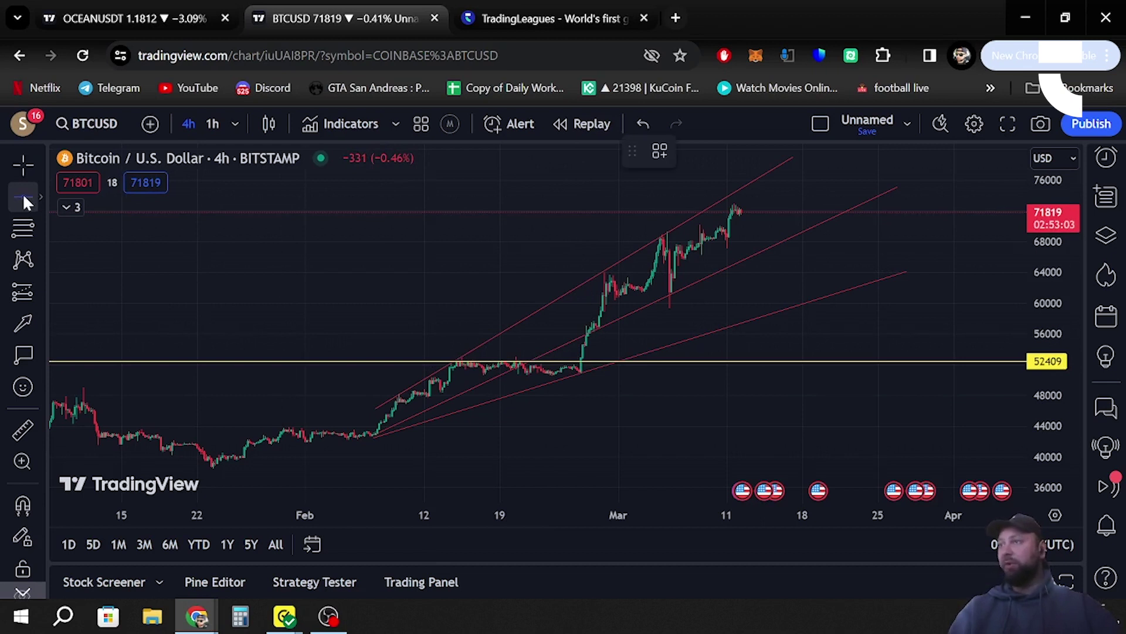
{"action": "left_click", "coordinate": [368, 241]}
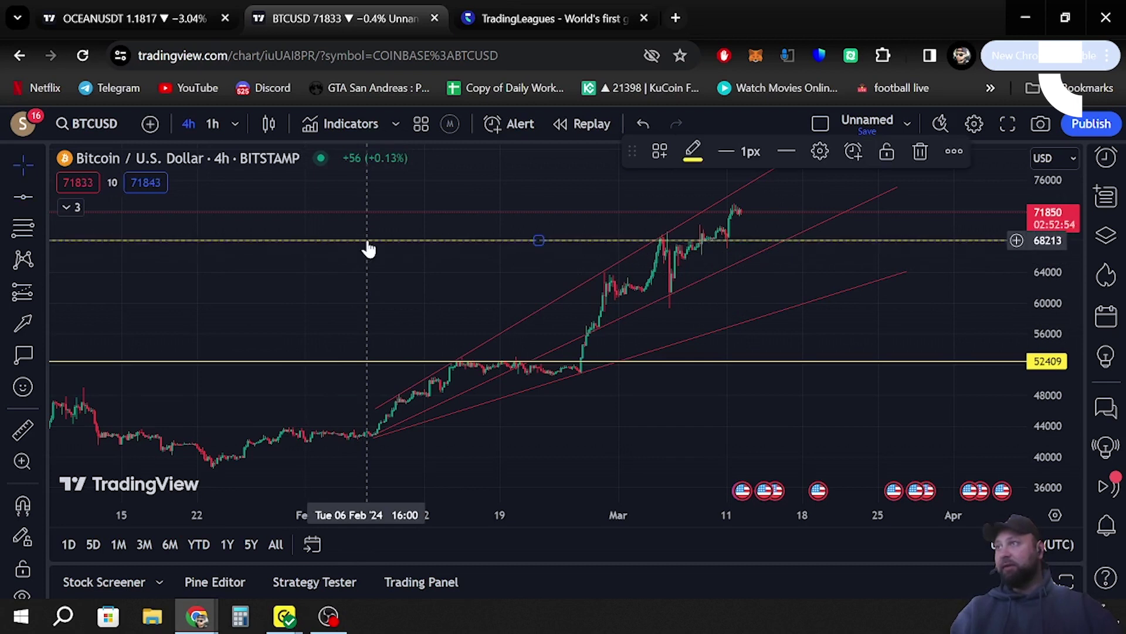
{"action": "left_click", "coordinate": [530, 241]}
{"action": "left_click_drag", "start_coordinate": [530, 241], "coordinate": [524, 239]}
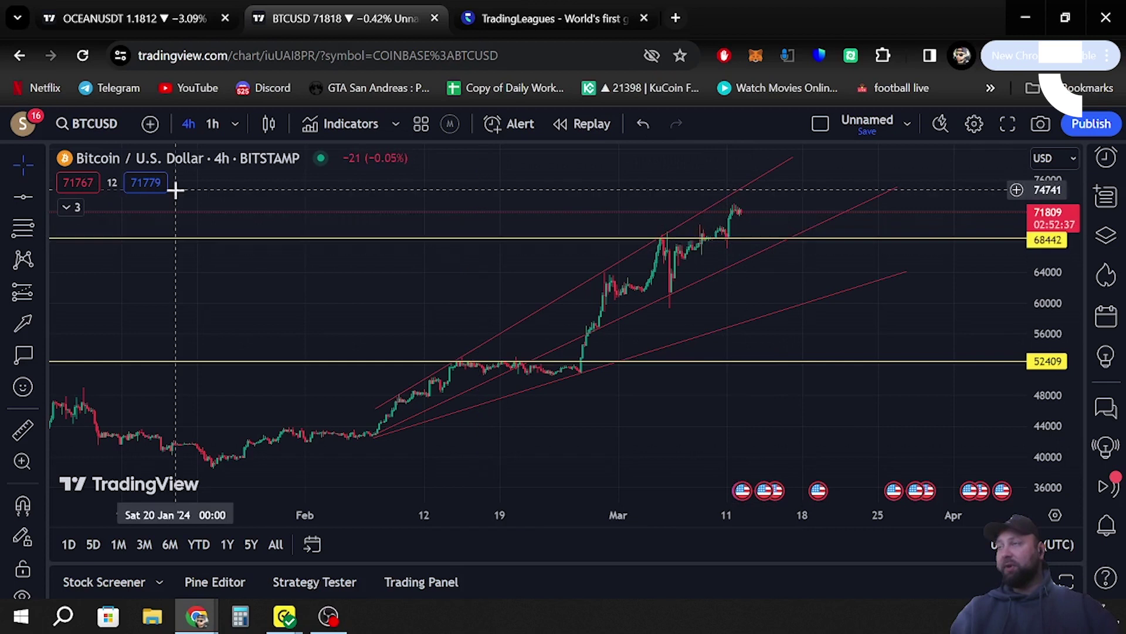
{"action": "left_click", "coordinate": [23, 197]}
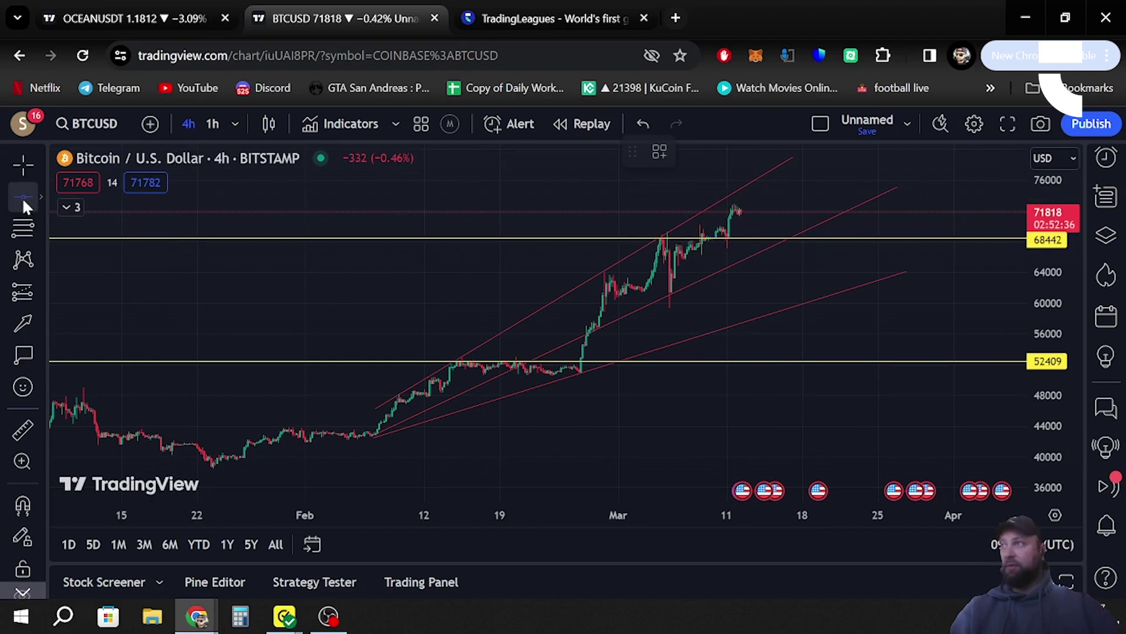